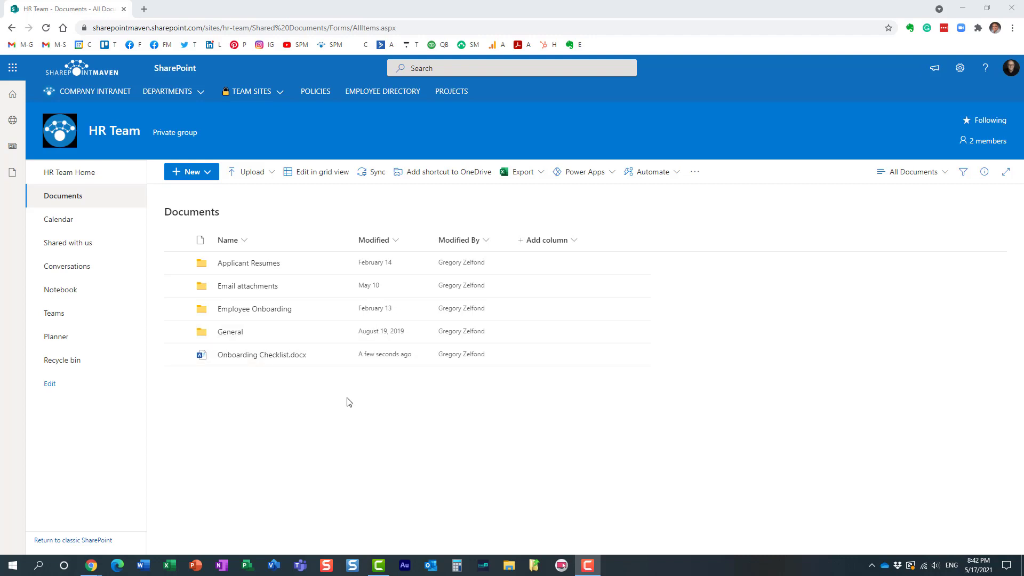
Review the HR Team group's membership list, then close it.
click(988, 141)
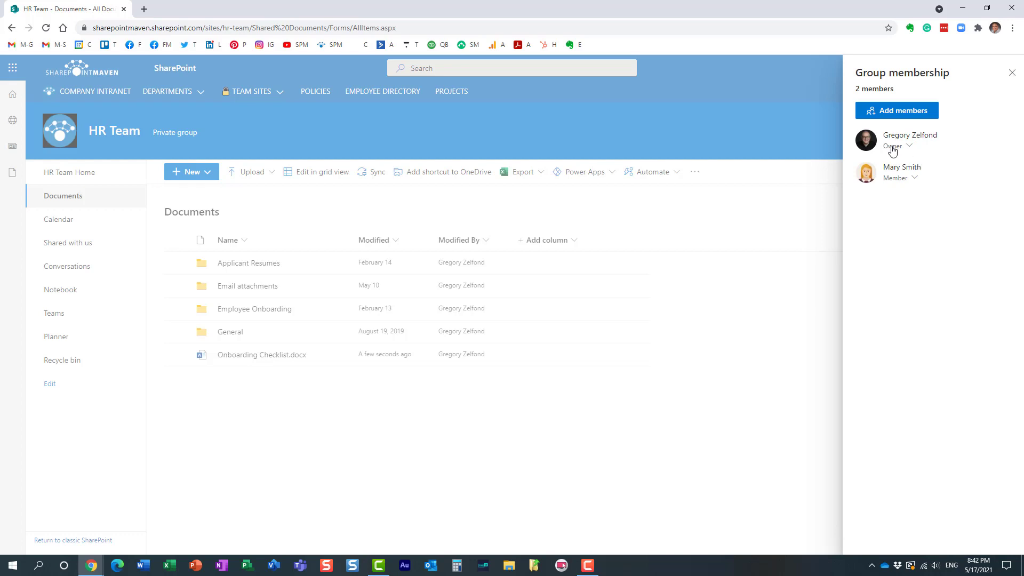
click(1011, 73)
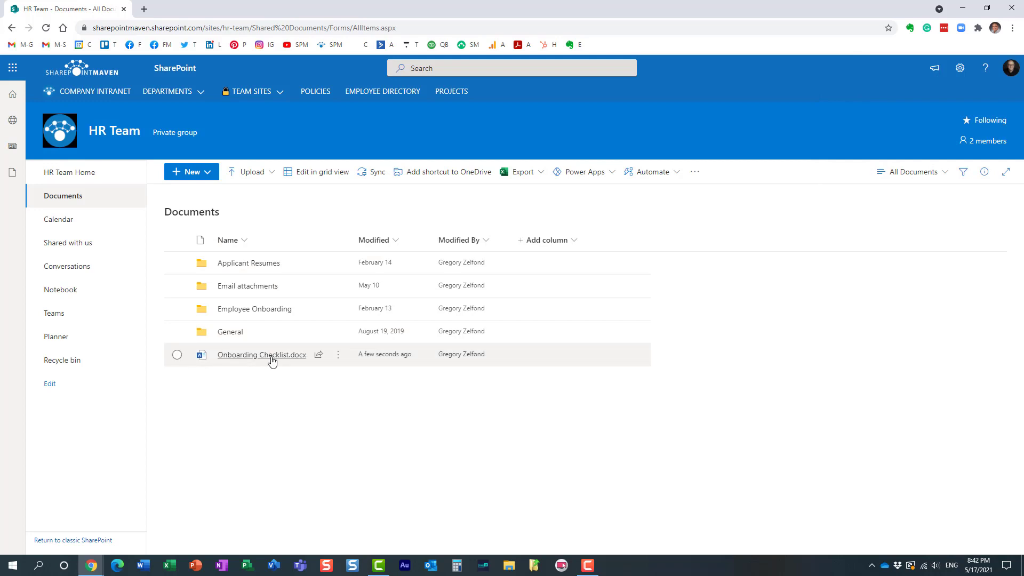
mouse_move(288, 363)
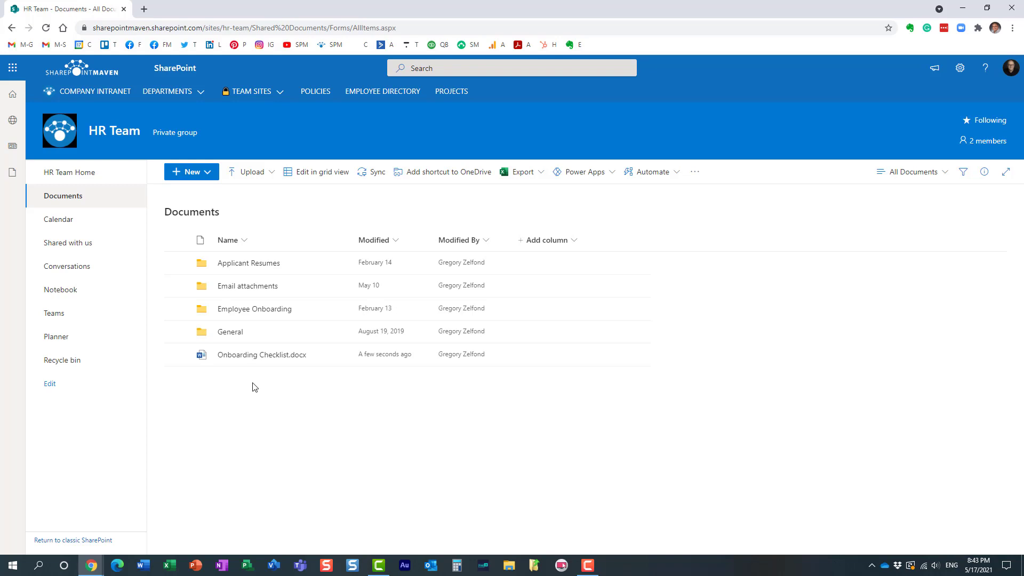
From the member's incognito session, check out Onboarding Checklist.docx.
click(94, 566)
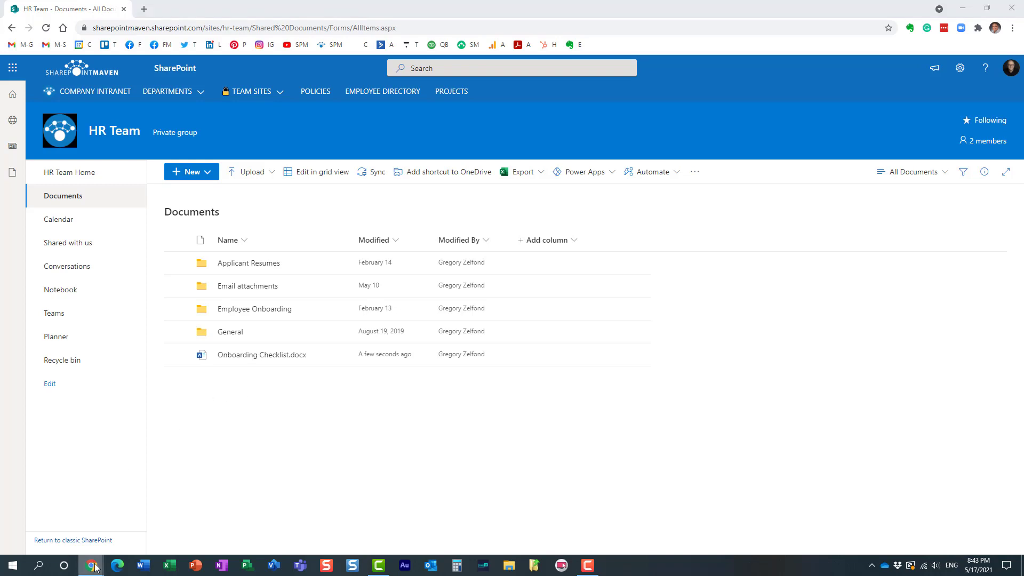
click(180, 528)
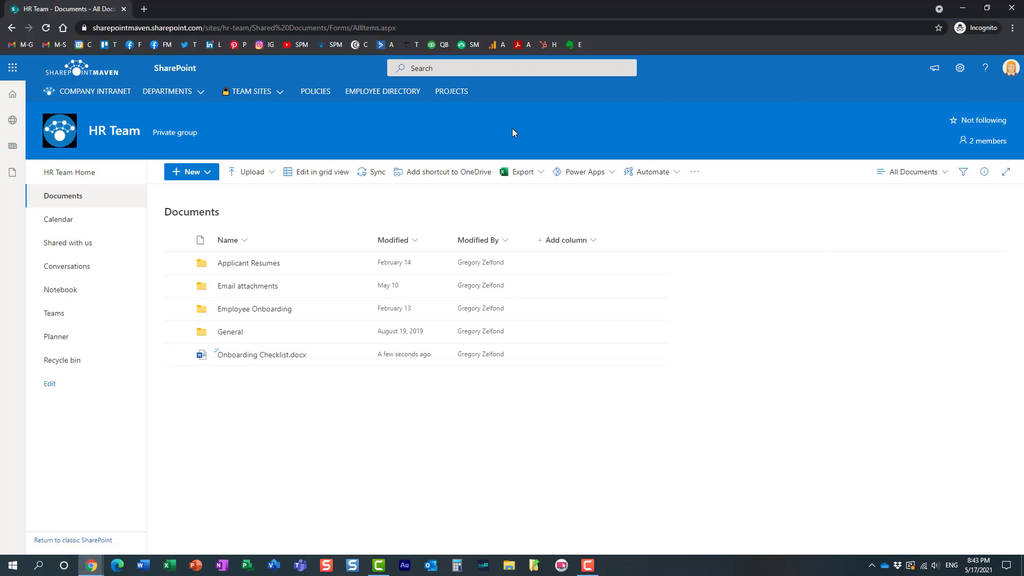
right_click(250, 357)
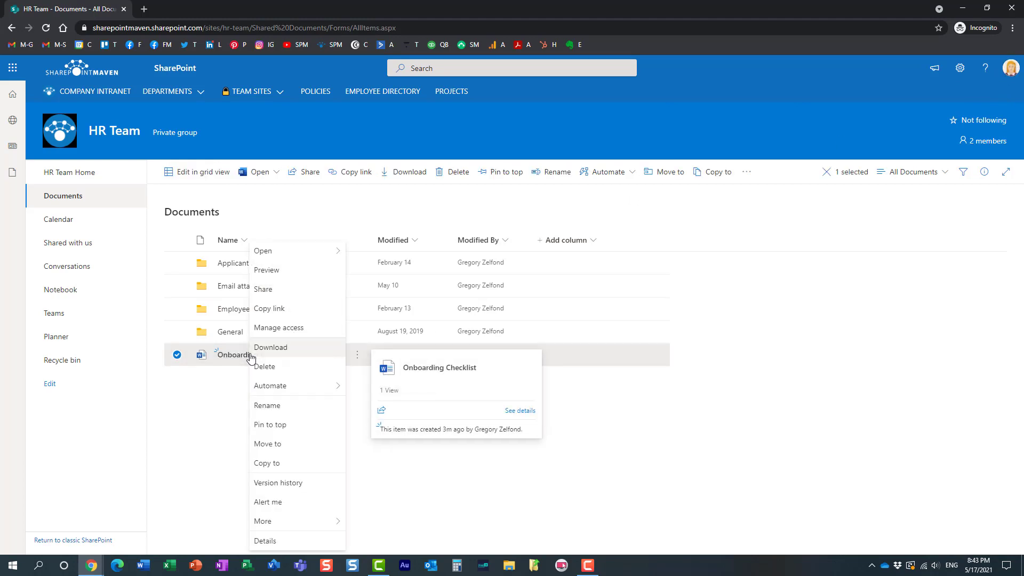
mouse_move(316, 526)
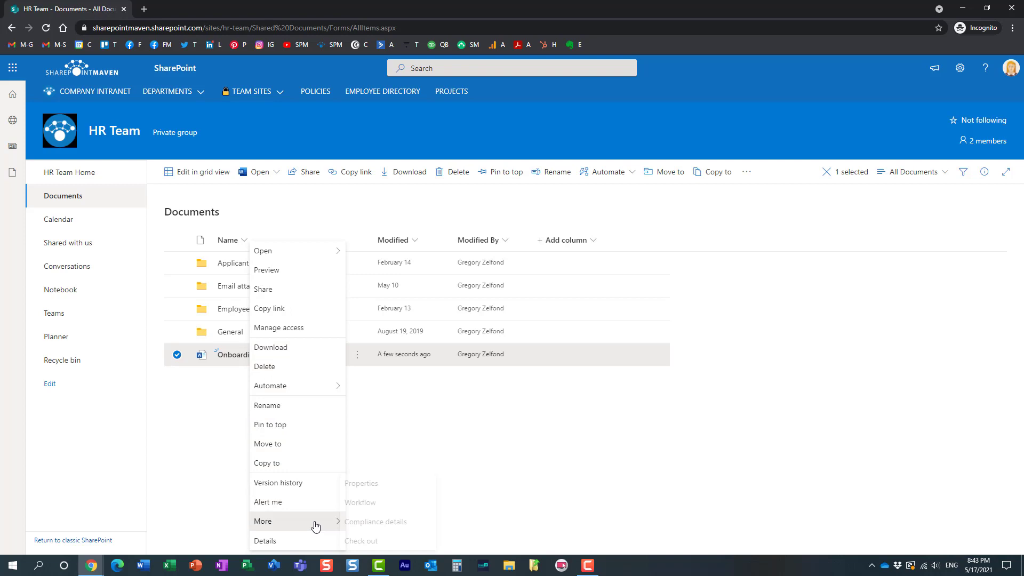
click(397, 542)
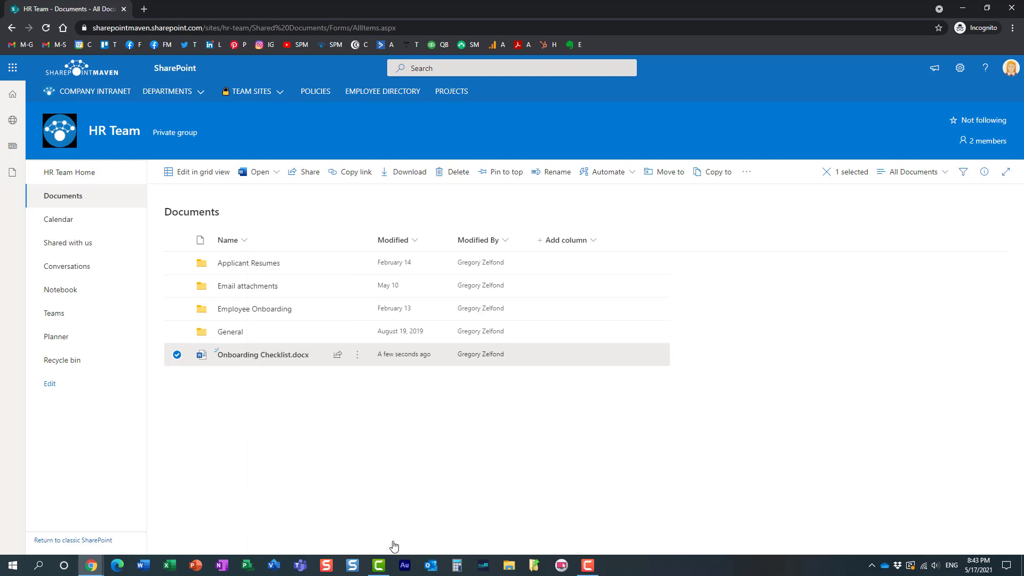
In Onboarding Checklist, type a sentence naming the member and saying they are making changes.
click(407, 432)
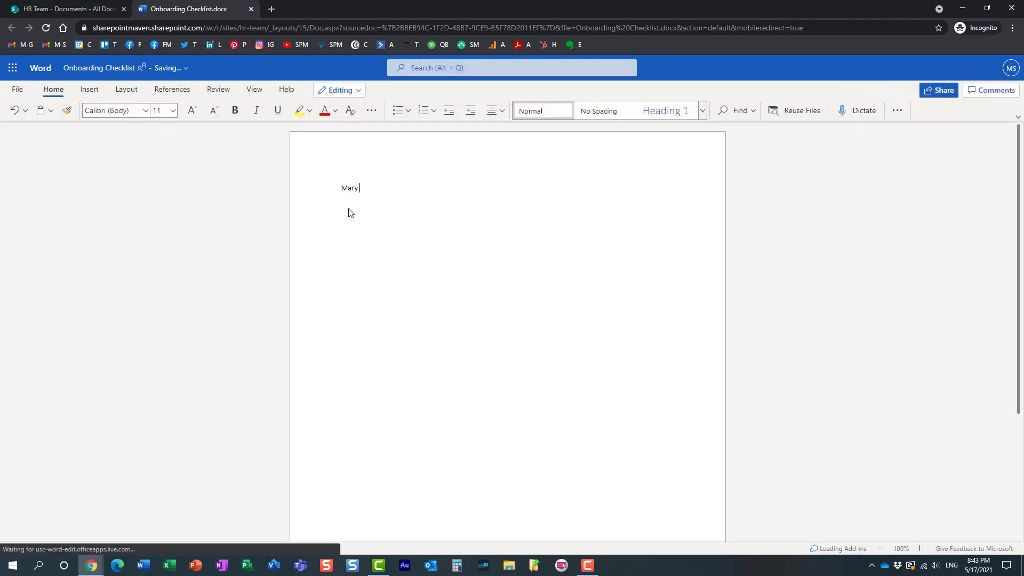
text(making )
text(changes)
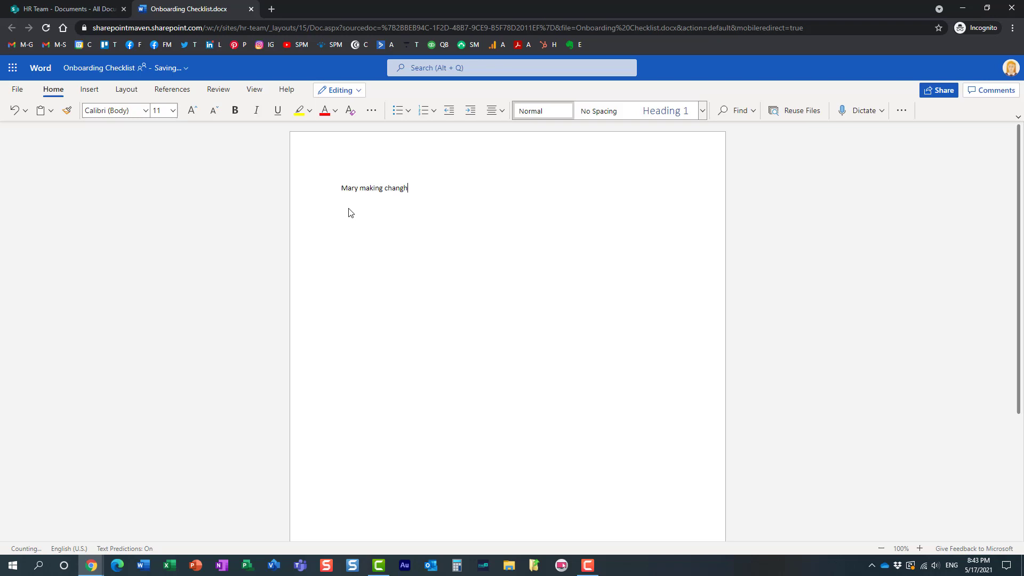
text( he)
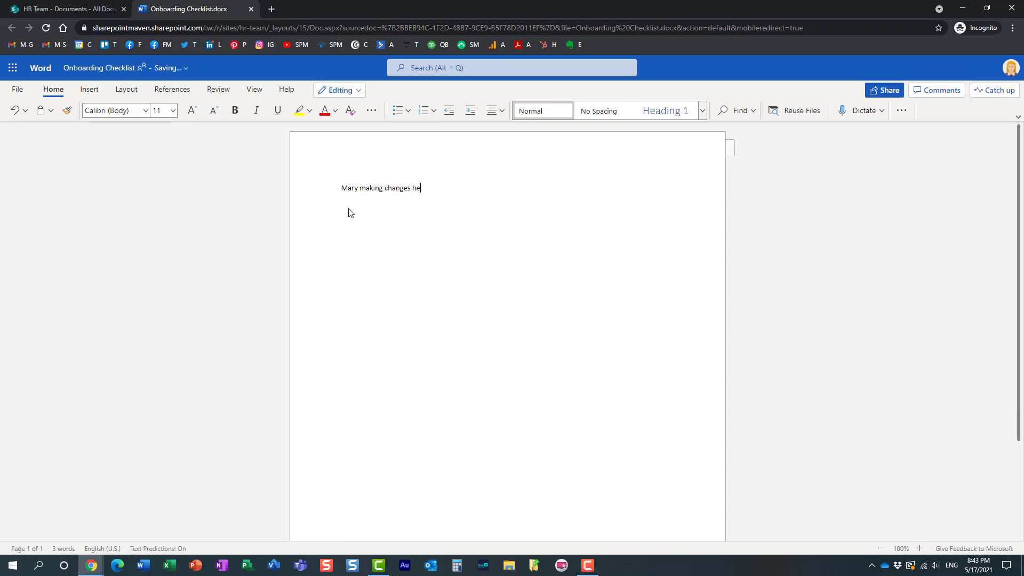
text(re)
Close the document and verify Onboarding Checklist.docx's version history lists version 3.0 by the member.
click(251, 10)
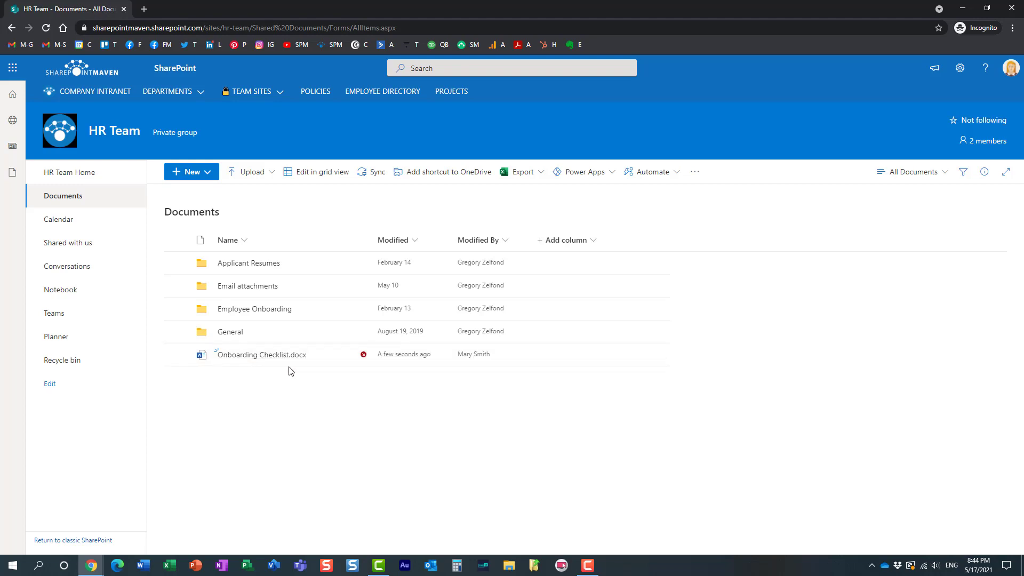
mouse_move(287, 357)
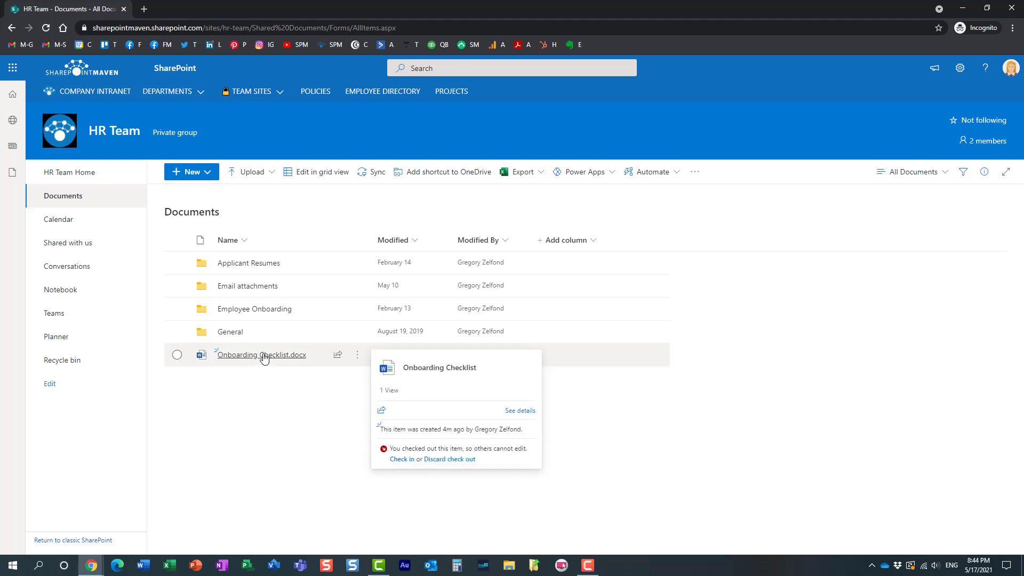
right_click(263, 357)
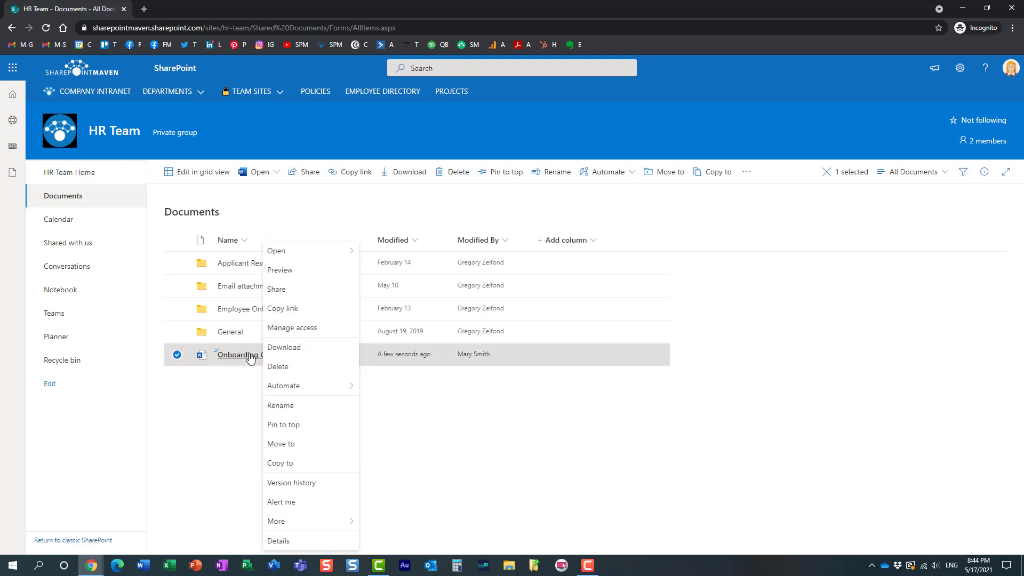
click(301, 486)
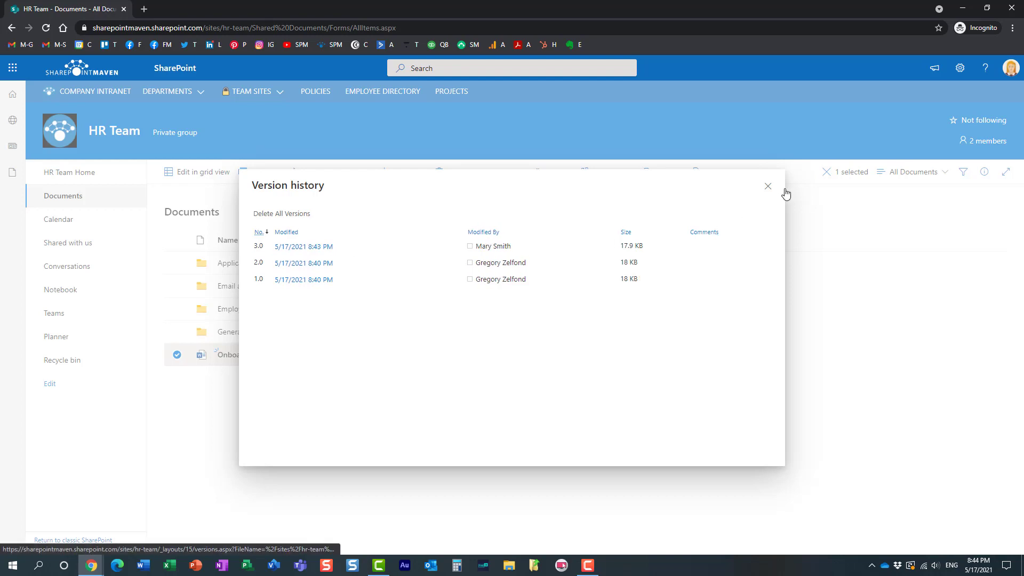
click(769, 187)
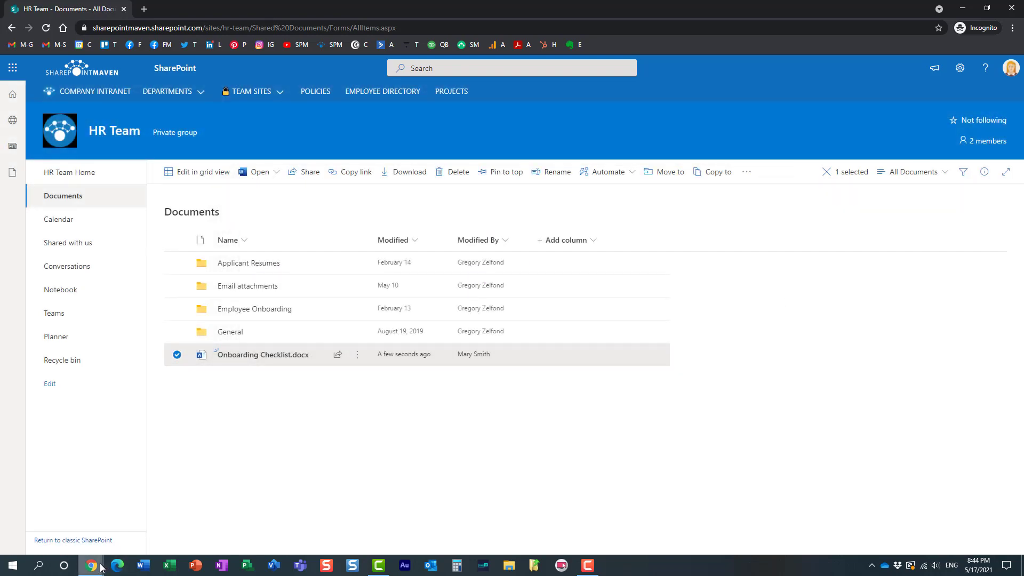
In the owner's window, verify the checklist's version history shows only versions 2.0 and 1.0.
mouse_move(92, 564)
click(80, 534)
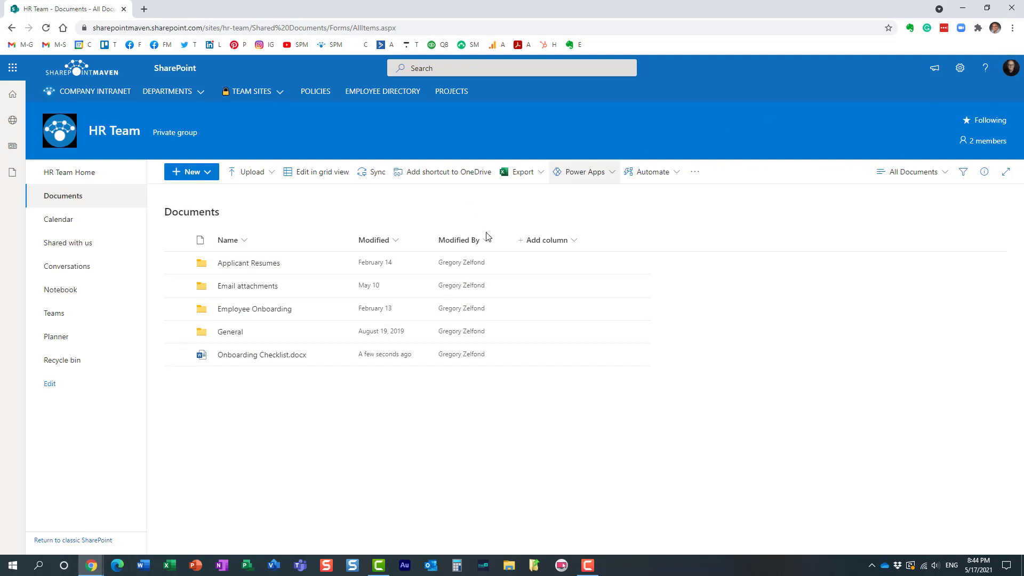
right_click(233, 355)
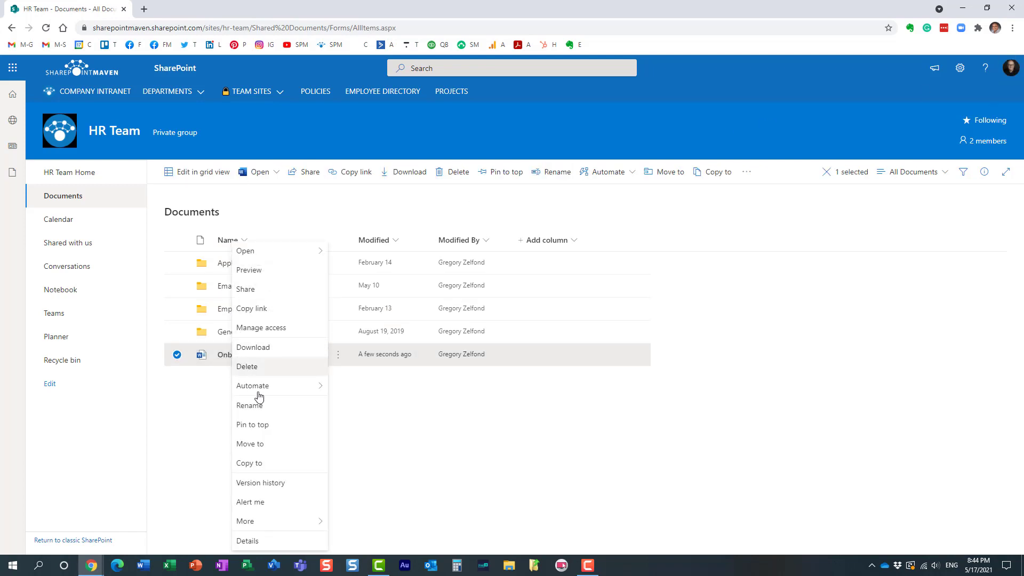
click(288, 482)
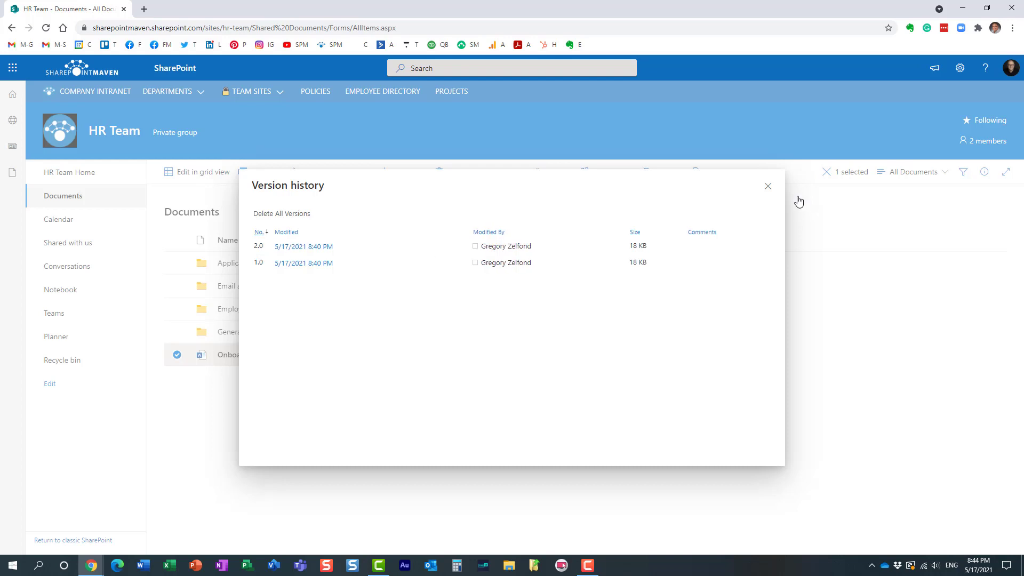
click(768, 187)
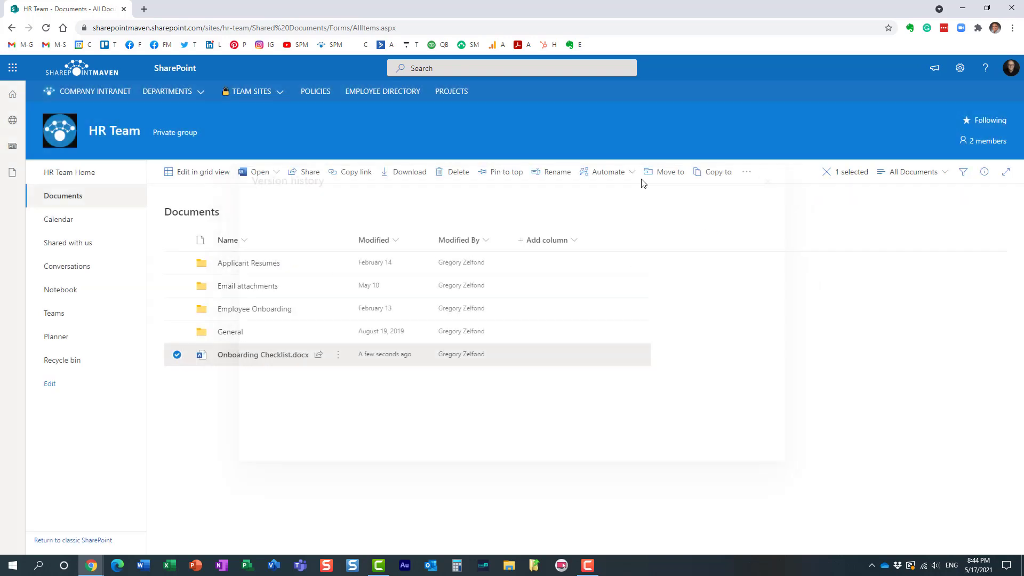
Try editing Onboarding Checklist in the browser, see the checked-out error, then return to Documents.
click(177, 355)
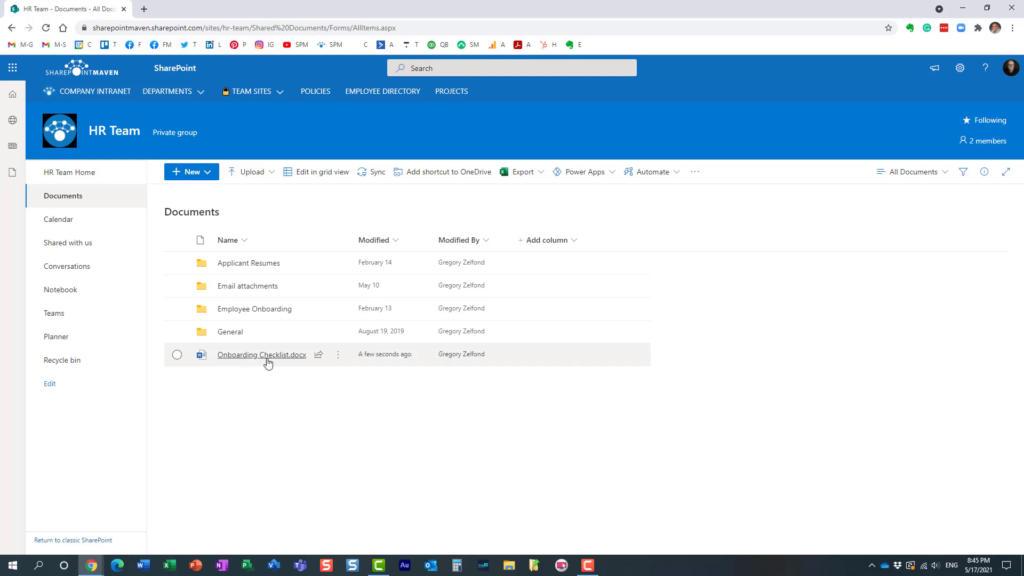
mouse_move(277, 366)
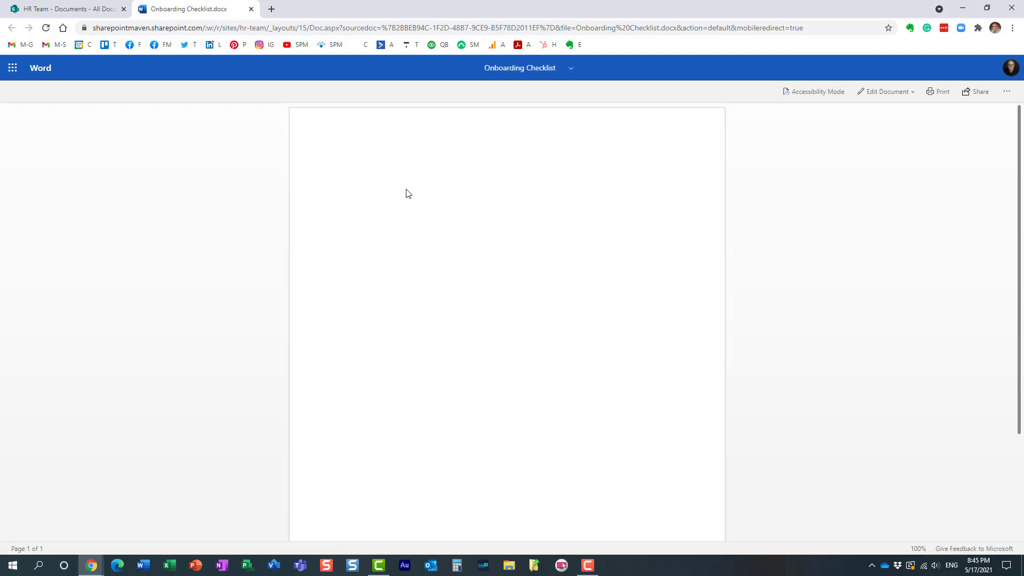
click(894, 92)
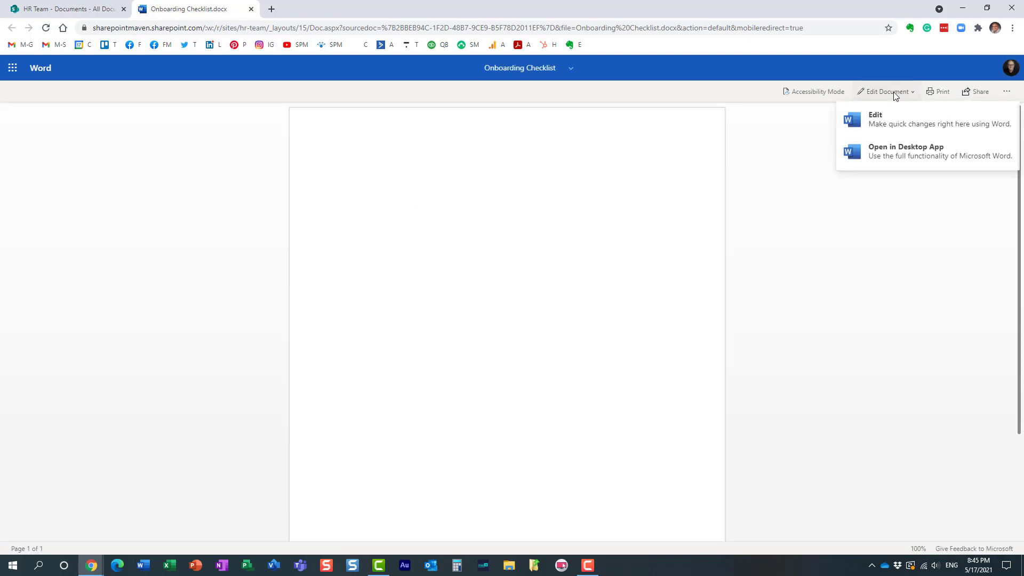
click(901, 128)
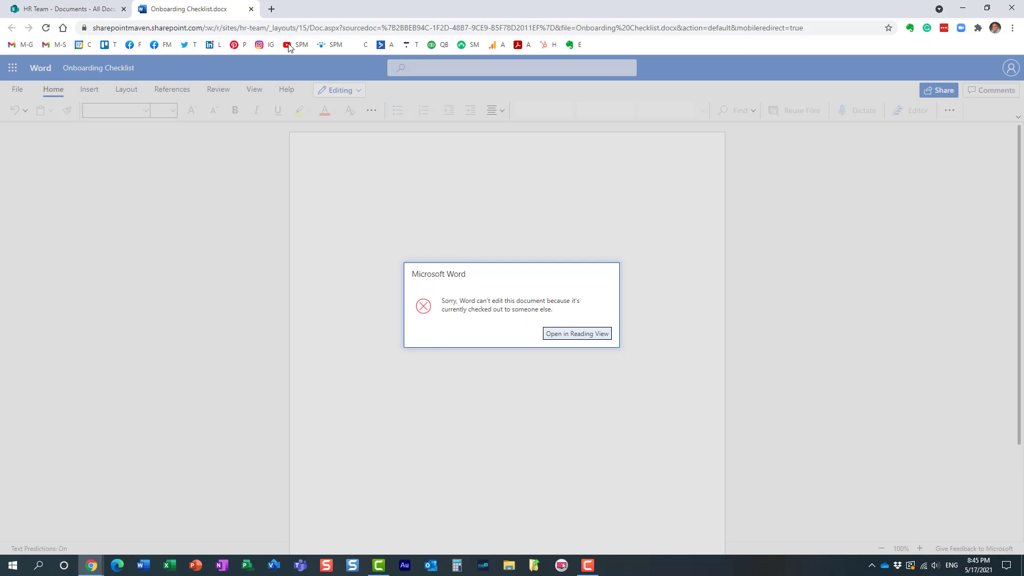
click(251, 10)
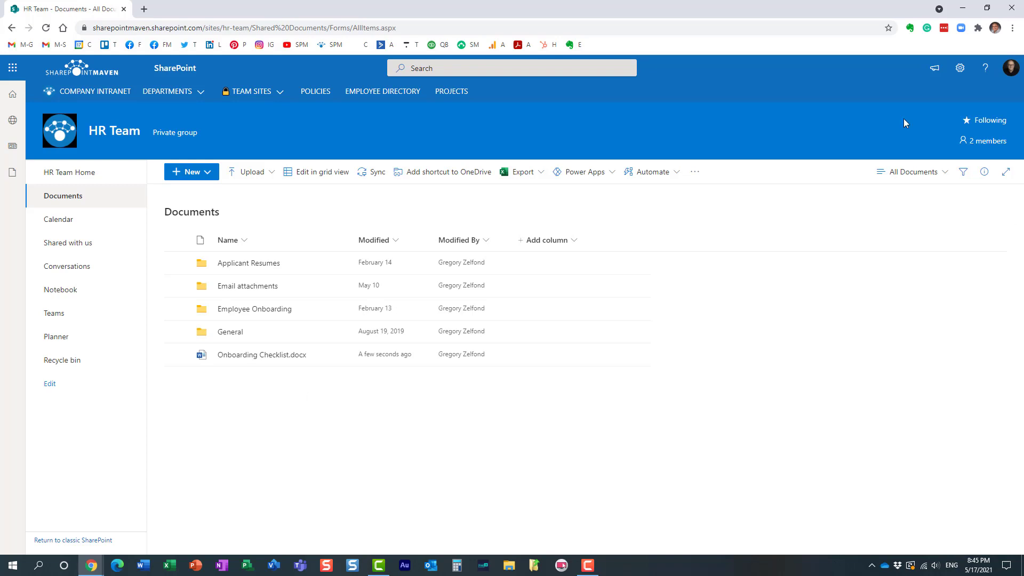
Check the HR Team's two members, then bring up More > Check in for Onboarding Checklist.docx.
click(984, 142)
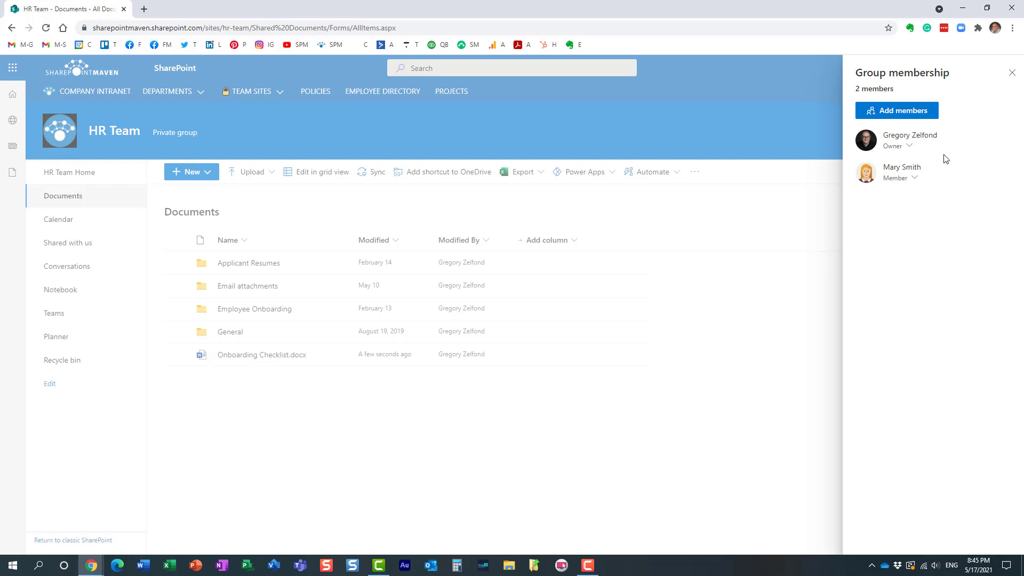
click(1011, 73)
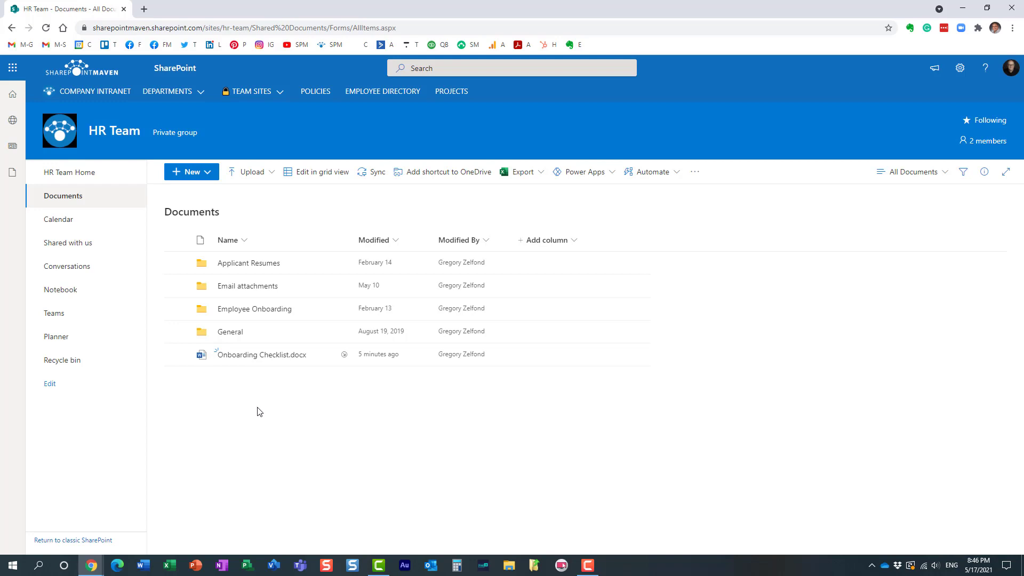
right_click(262, 359)
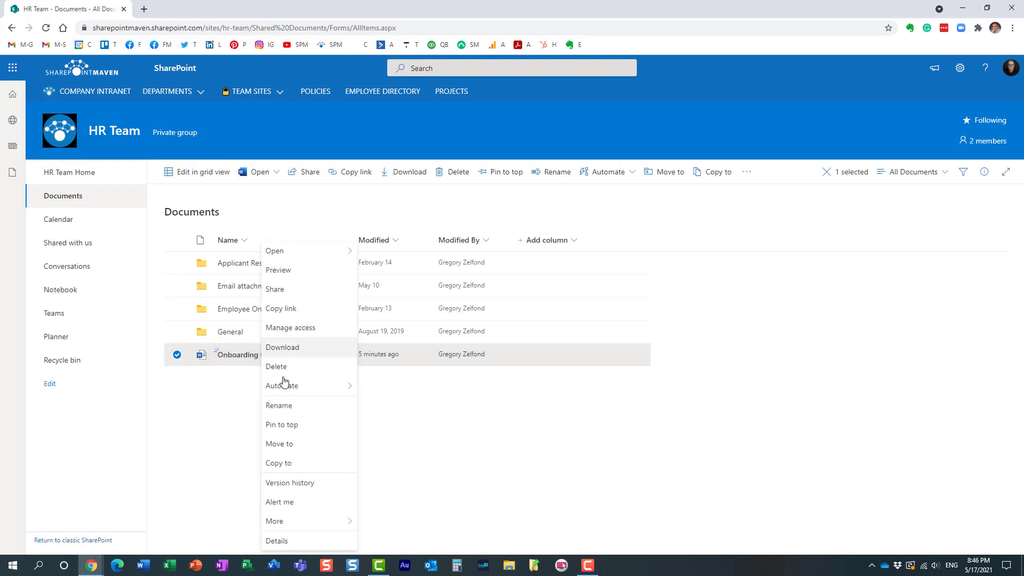
mouse_move(340, 525)
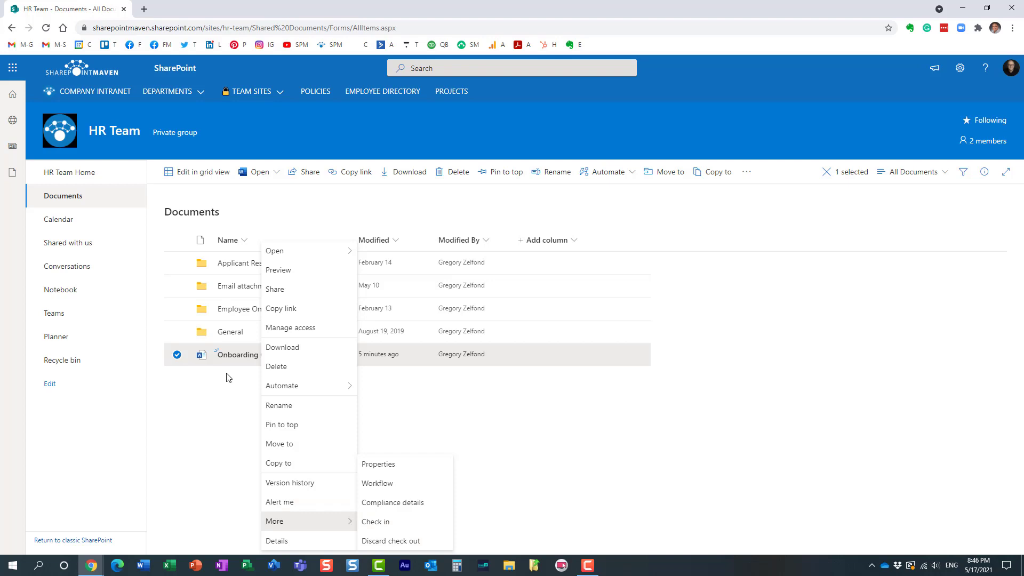
Check in Onboarding Checklist.docx with a comment naming the member and noting their changes.
click(414, 526)
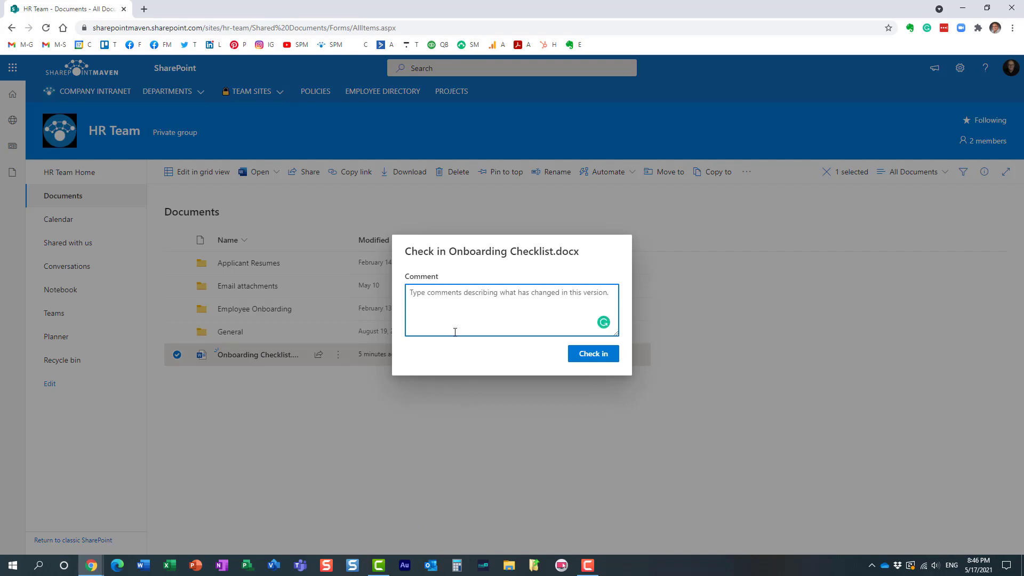
text(Mar)
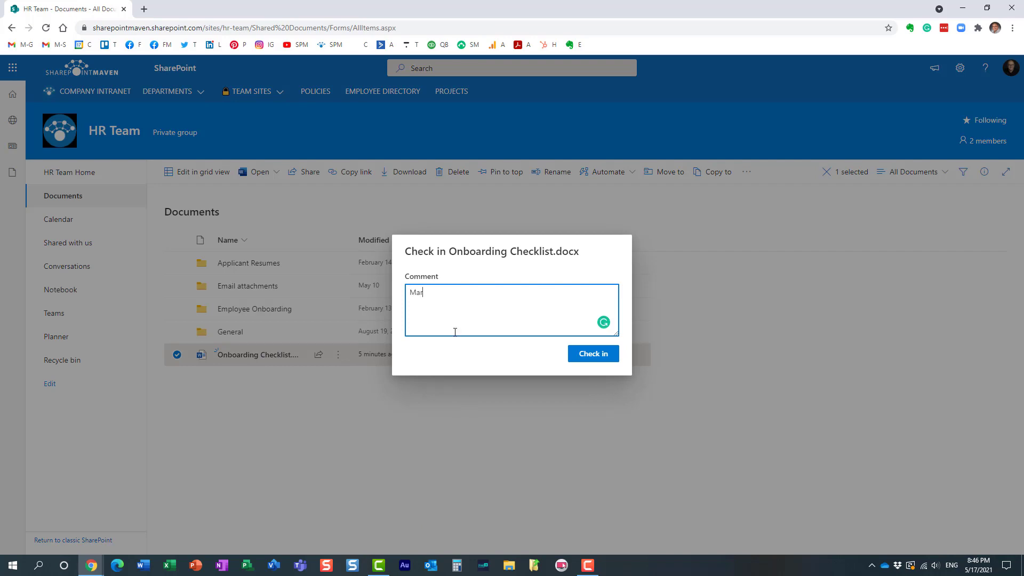
text(y made changes)
click(584, 358)
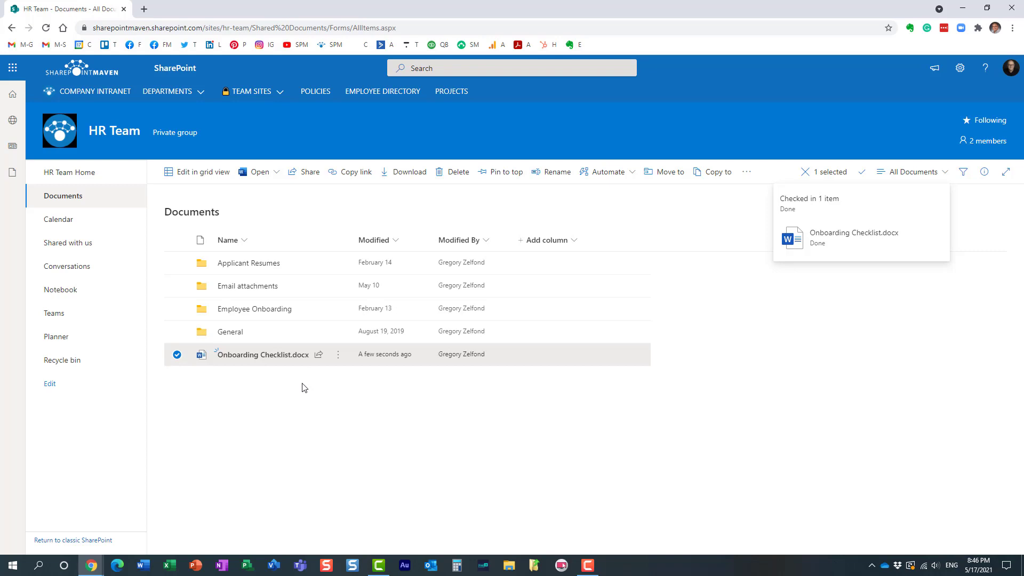
right_click(277, 357)
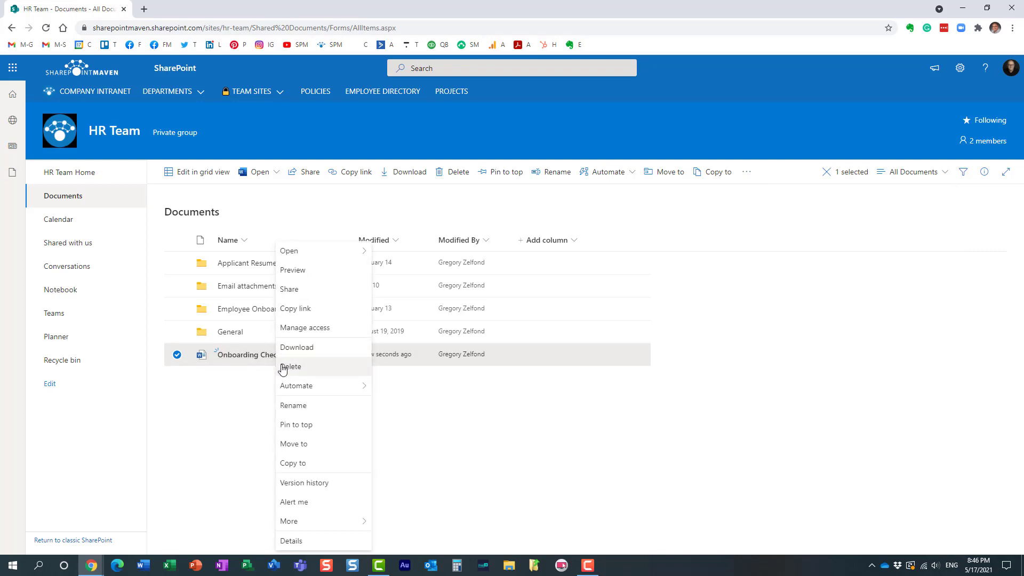
click(337, 487)
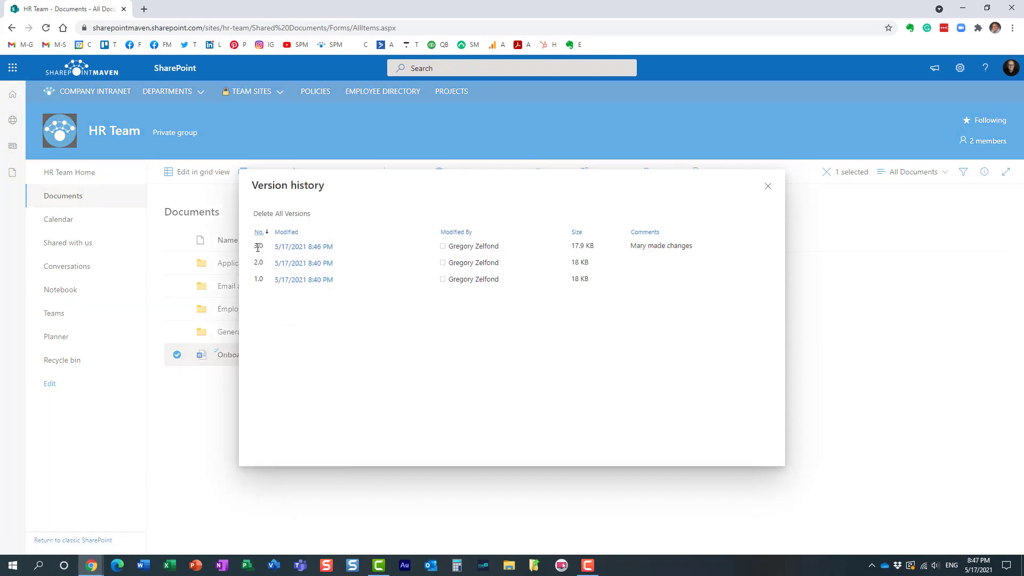
mouse_move(314, 249)
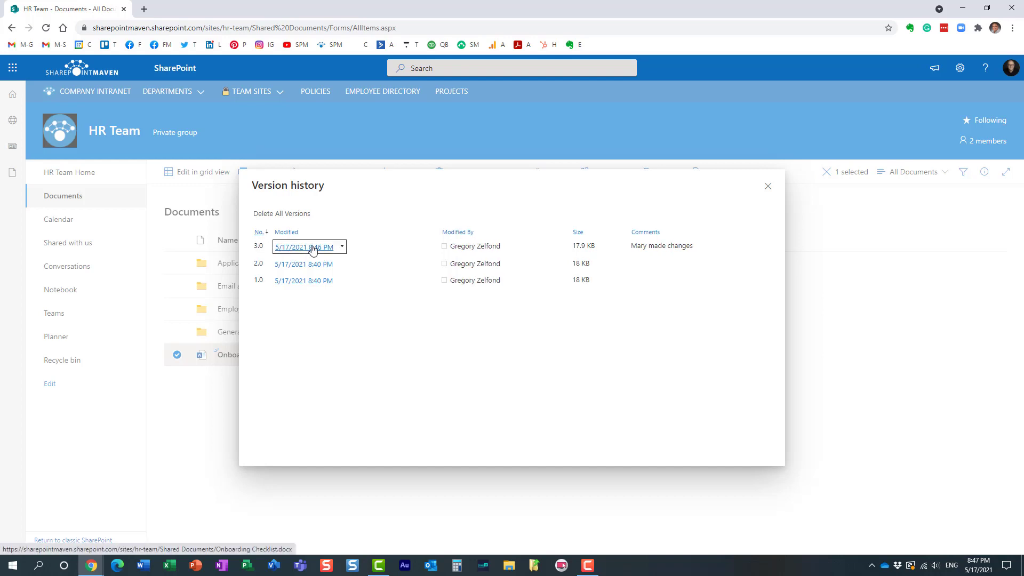
click(768, 186)
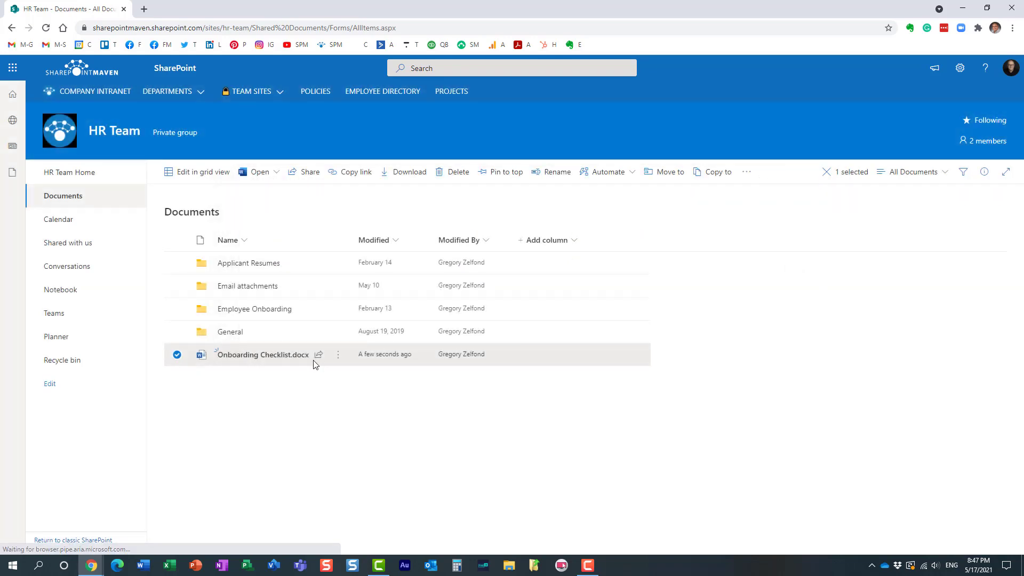
click(276, 355)
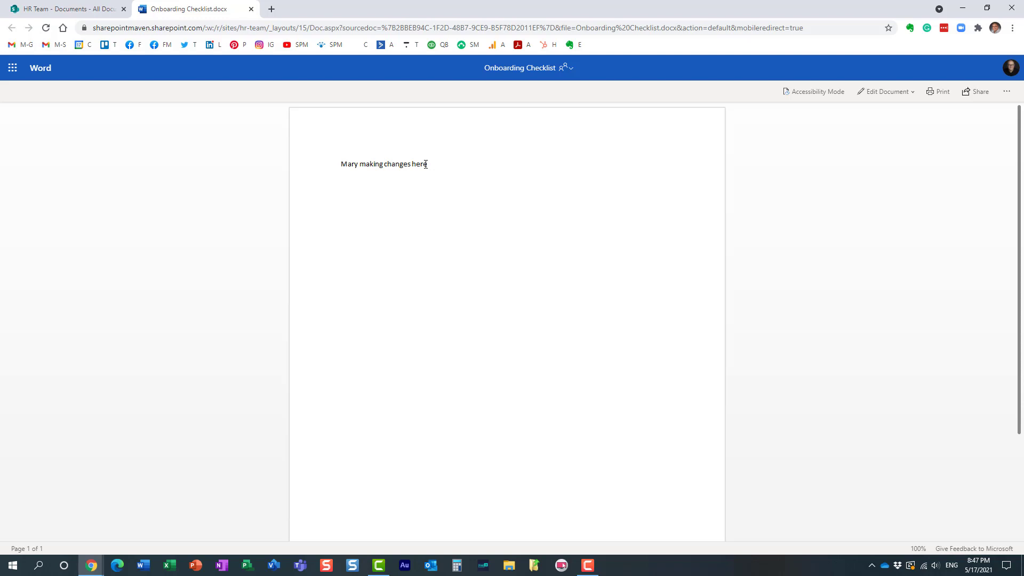
click(252, 9)
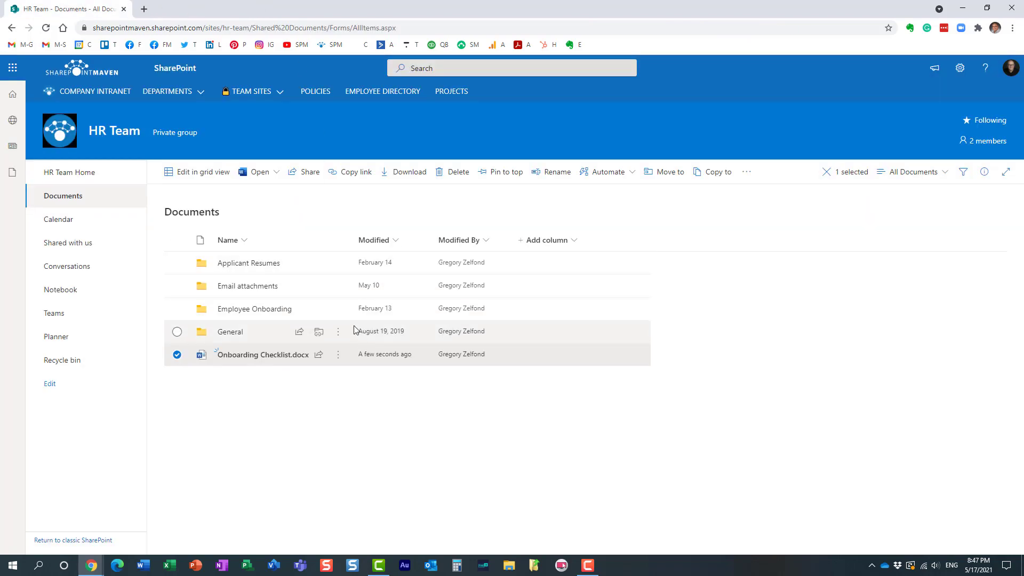
mouse_move(339, 355)
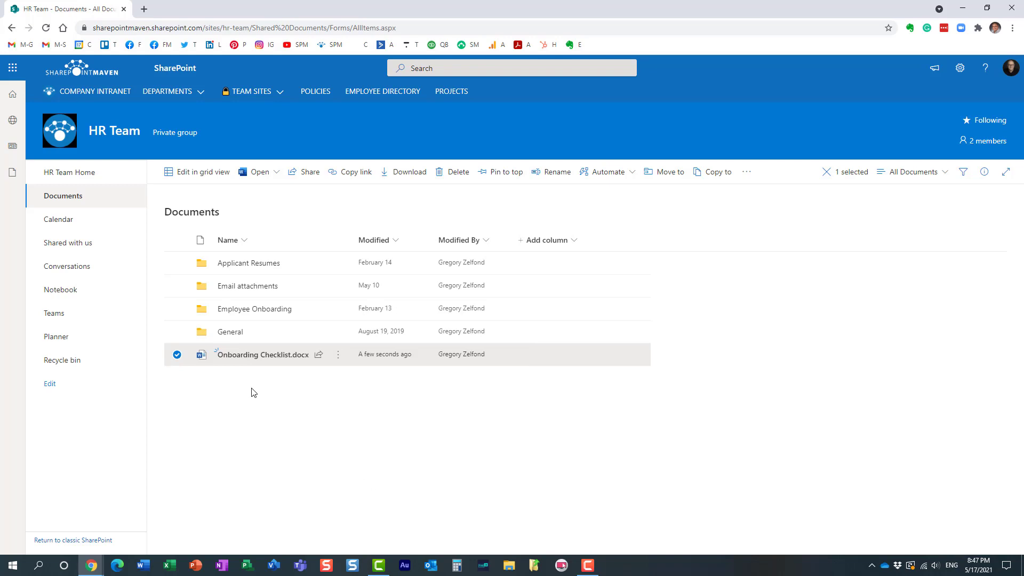
right_click(281, 354)
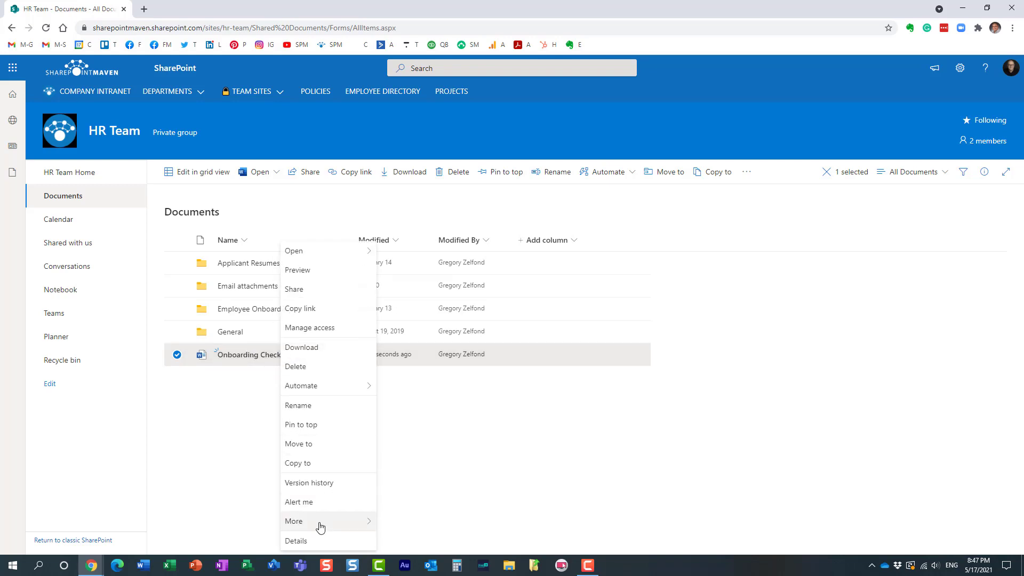
mouse_move(320, 524)
click(224, 444)
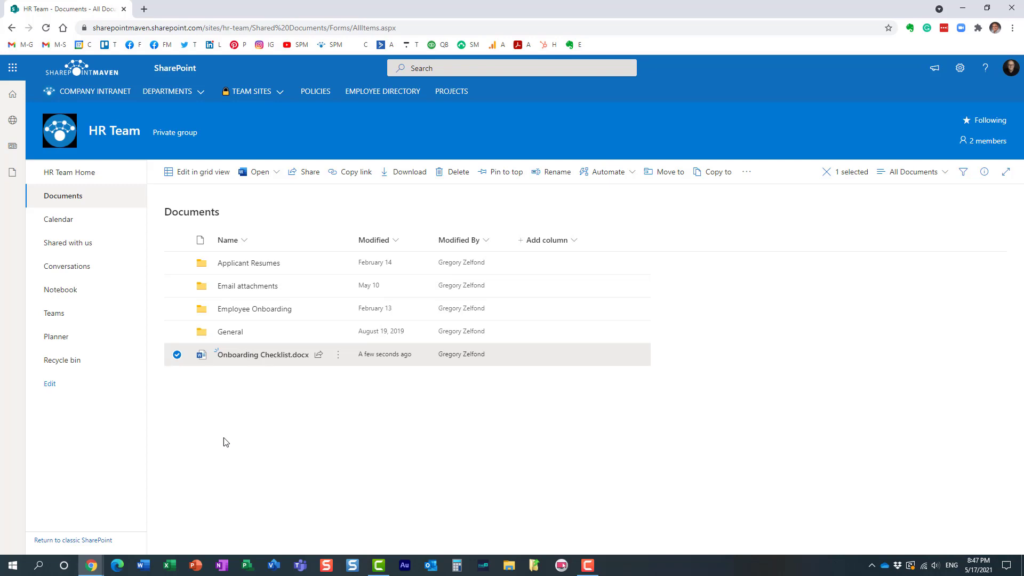
click(983, 146)
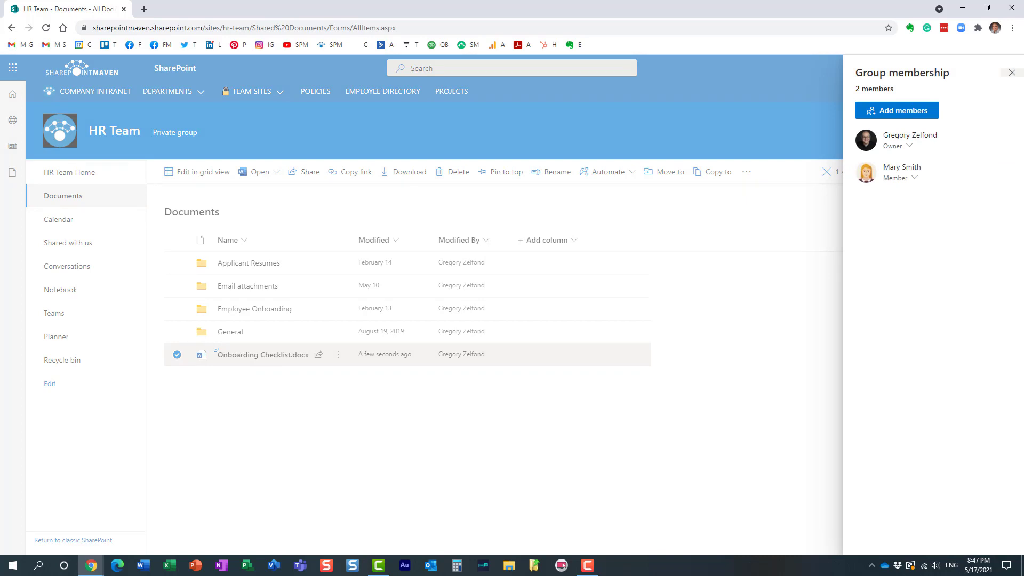
click(1011, 72)
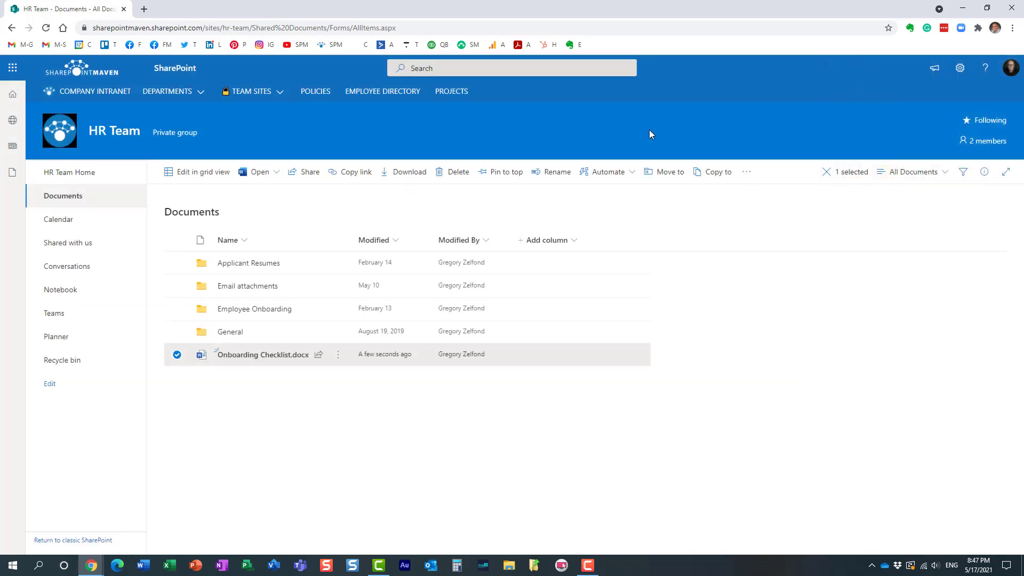
click(177, 354)
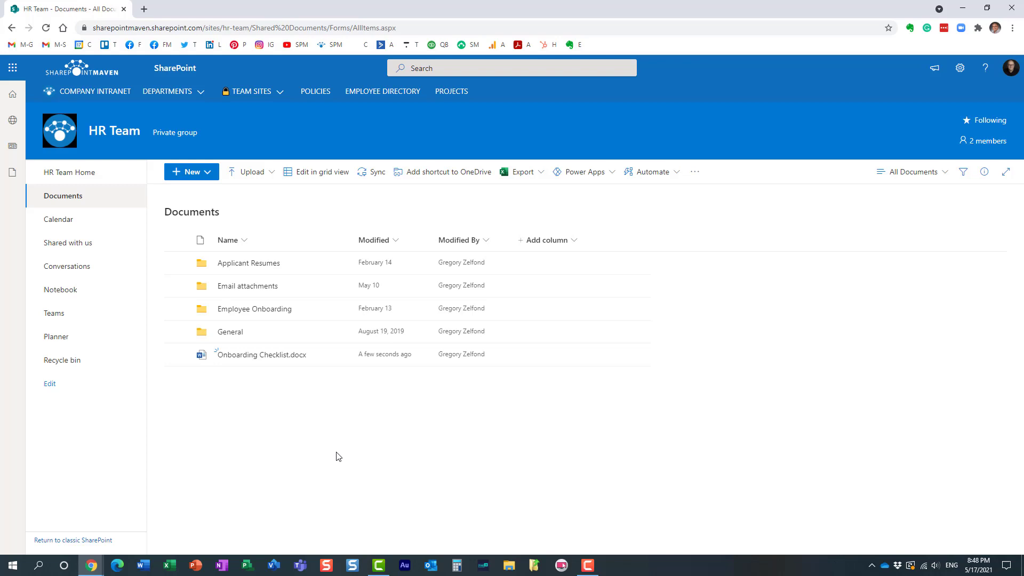